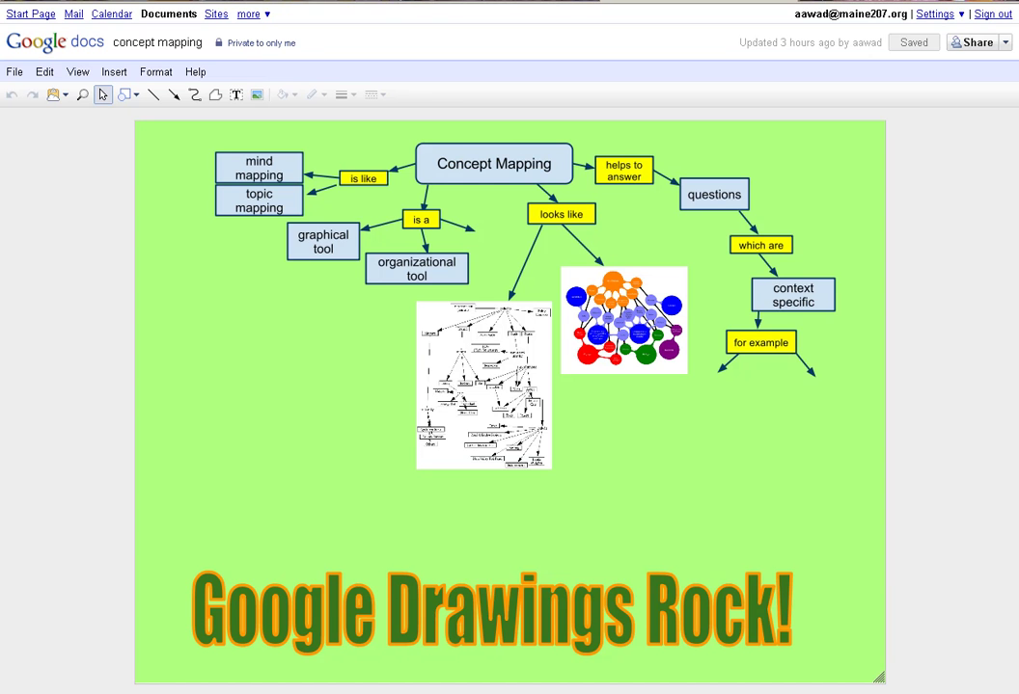
- Start a new drawing and draw a light-blue rounded rectangle near the top centre of the canvas
{"action": "left_click", "coordinate": [198, 1]}
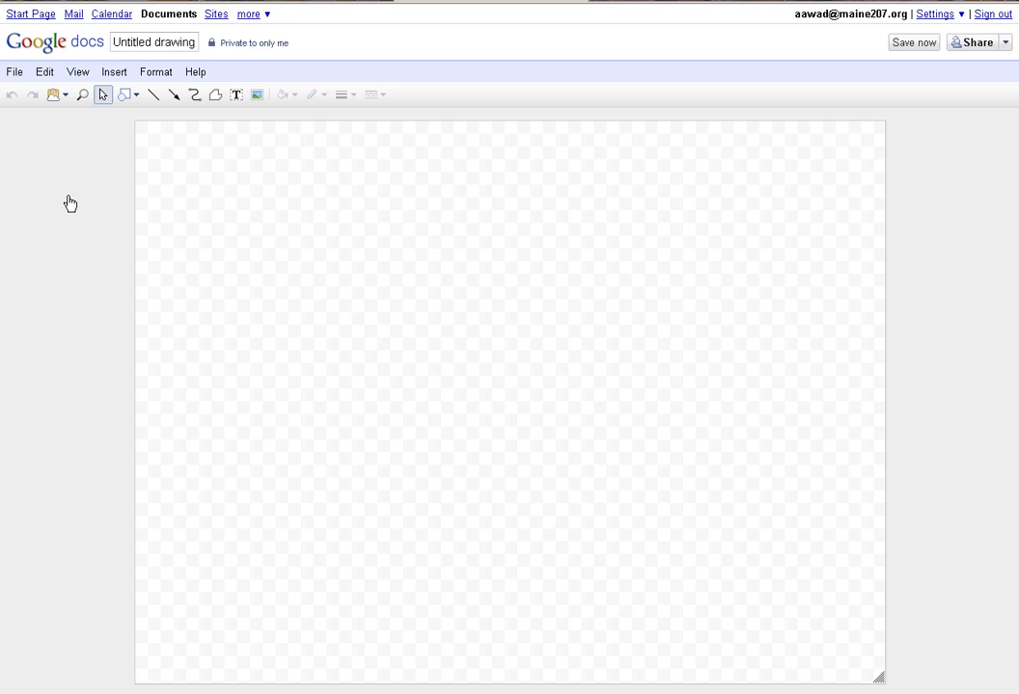
{"action": "left_click", "coordinate": [138, 95]}
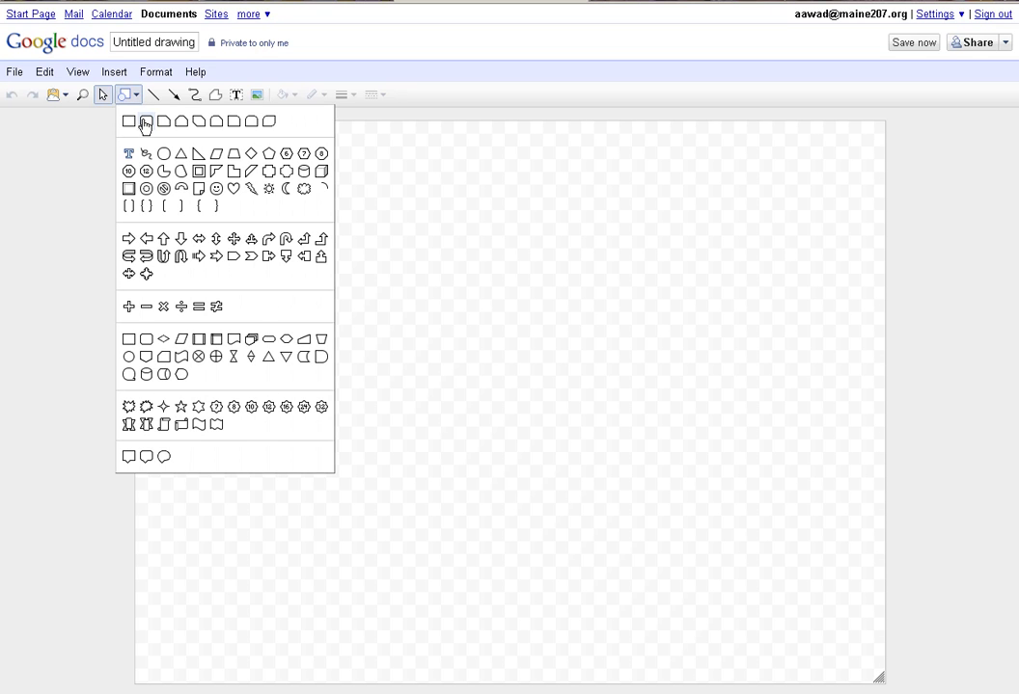
{"action": "left_click", "coordinate": [146, 122]}
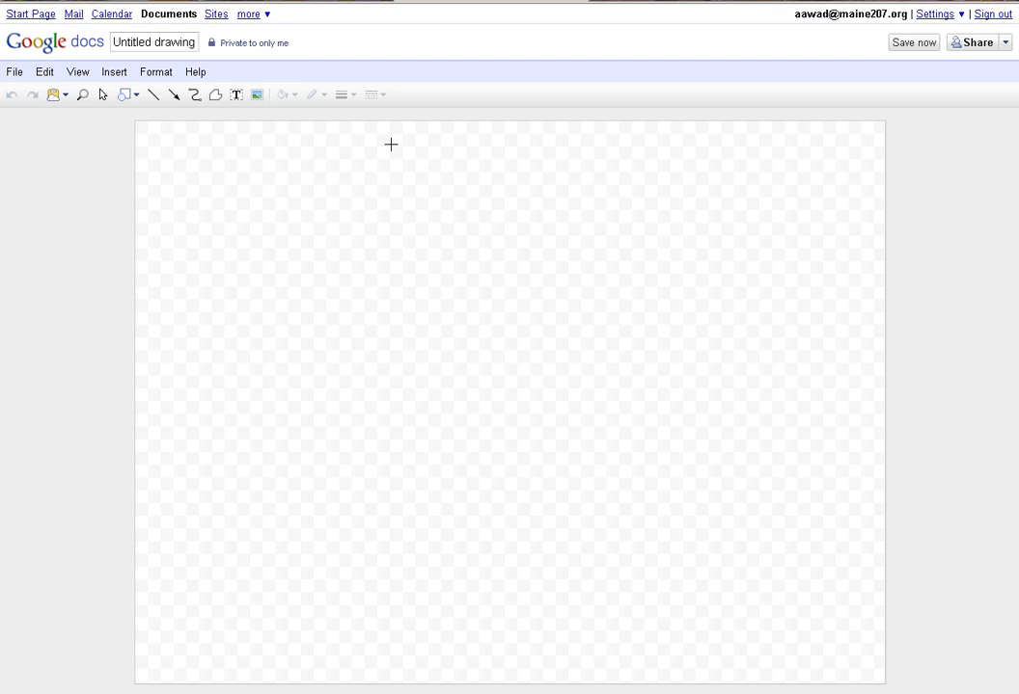
{"action": "left_click_drag", "start_coordinate": [391, 145], "coordinate": [575, 185]}
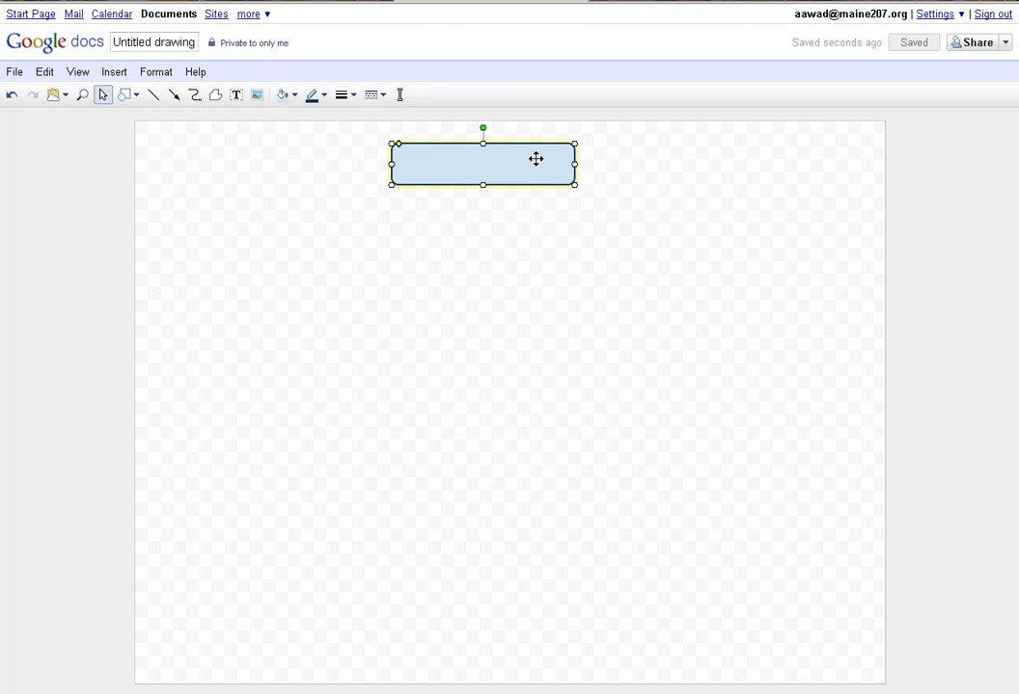
- Type the two-line title 'Concept mapping' / 'with Goolge doc drawings' into the rounded box
{"action": "double_click", "coordinate": [535, 158]}
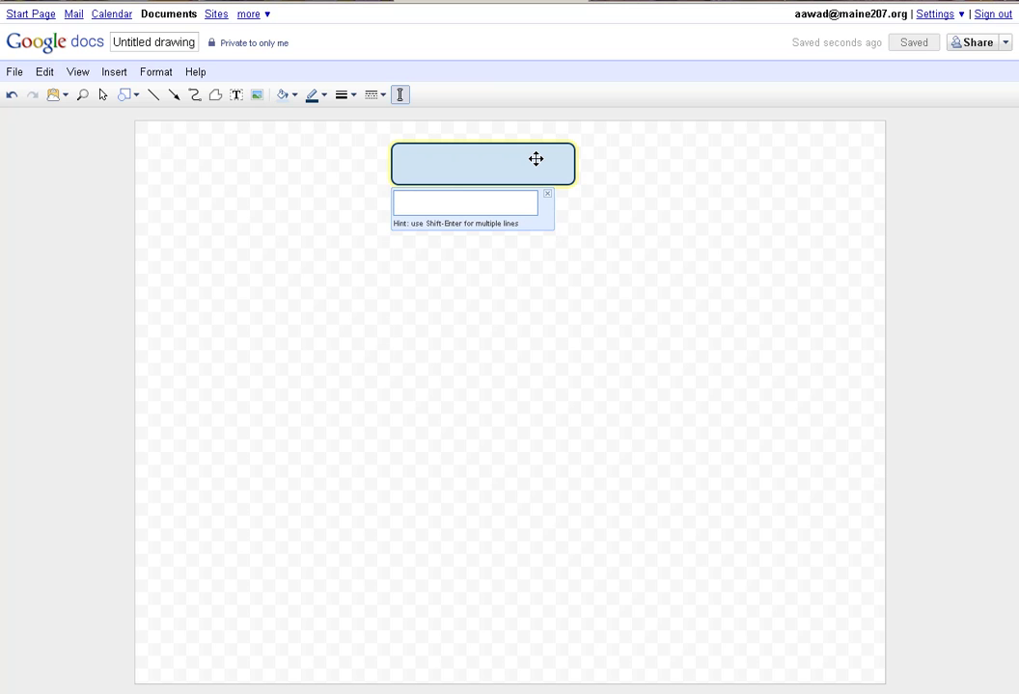
{"action": "type", "text": "Concept mapping"}
{"action": "key", "text": "shift+Return"}
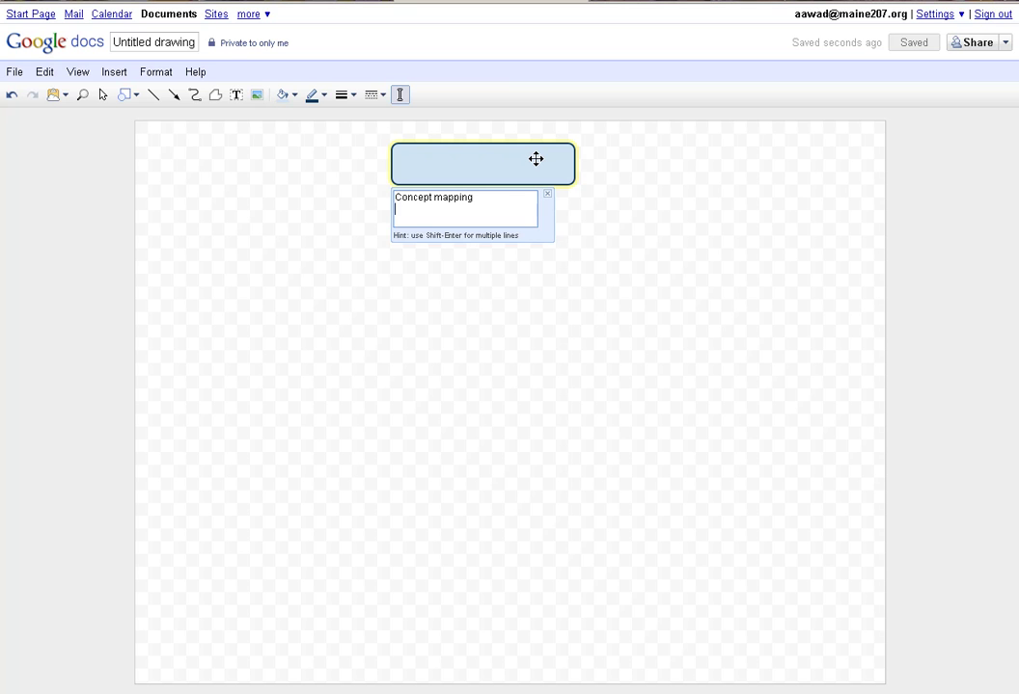
{"action": "type", "text": "with Goolge doc drawings"}
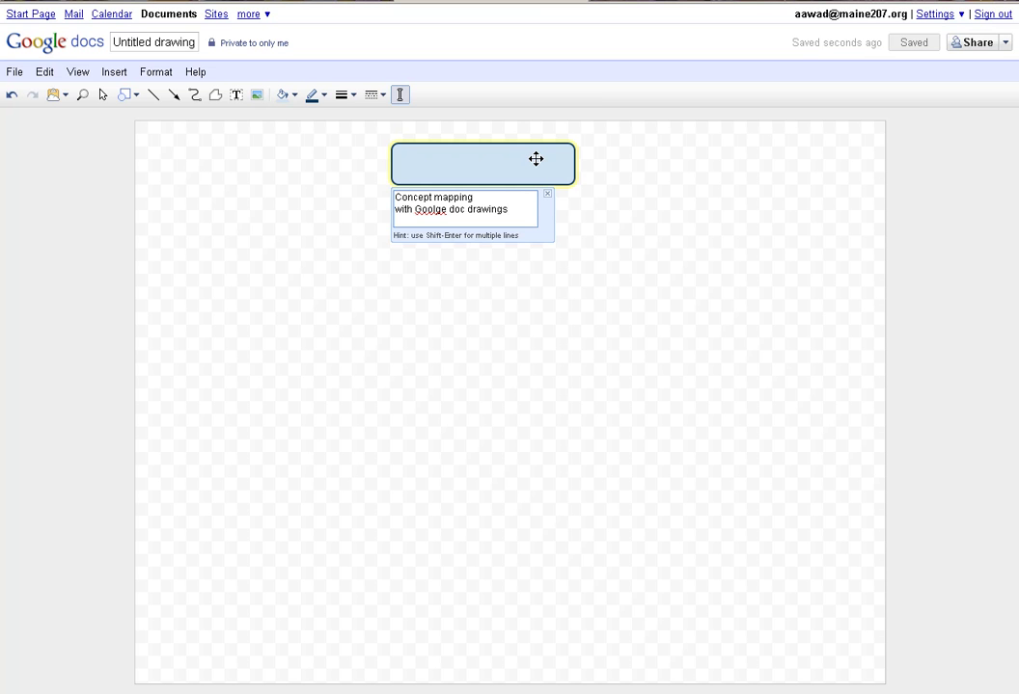
{"action": "key", "text": "Return"}
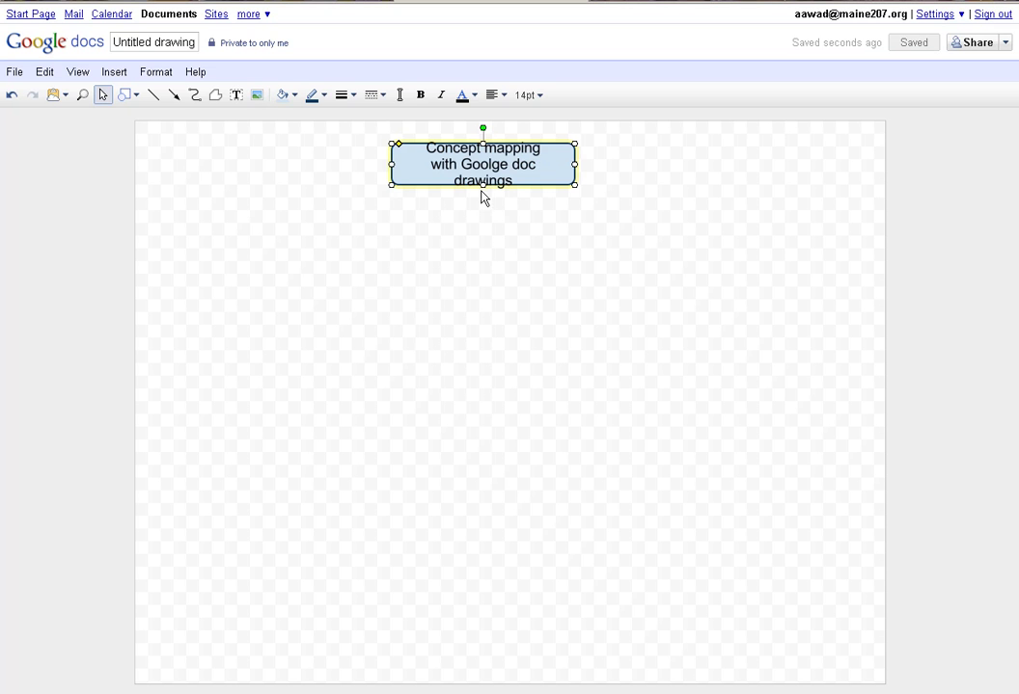
- Drag the box's bottom edge down slightly so the three-line title fits, then deselect it
{"action": "left_click_drag", "start_coordinate": [483, 186], "coordinate": [483, 197]}
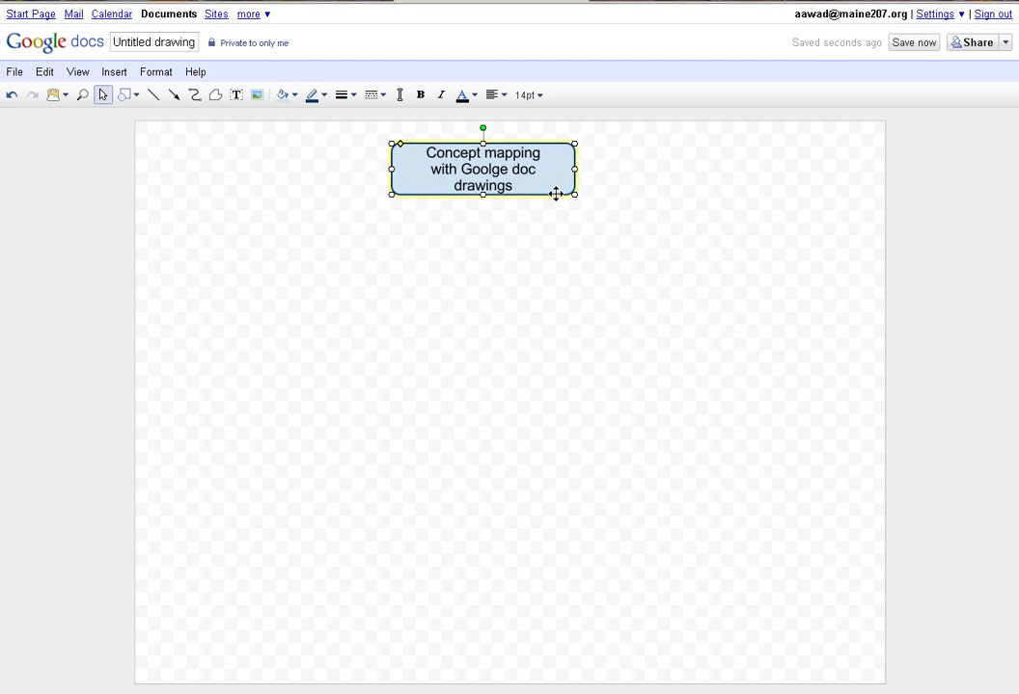
{"action": "left_click", "coordinate": [541, 237]}
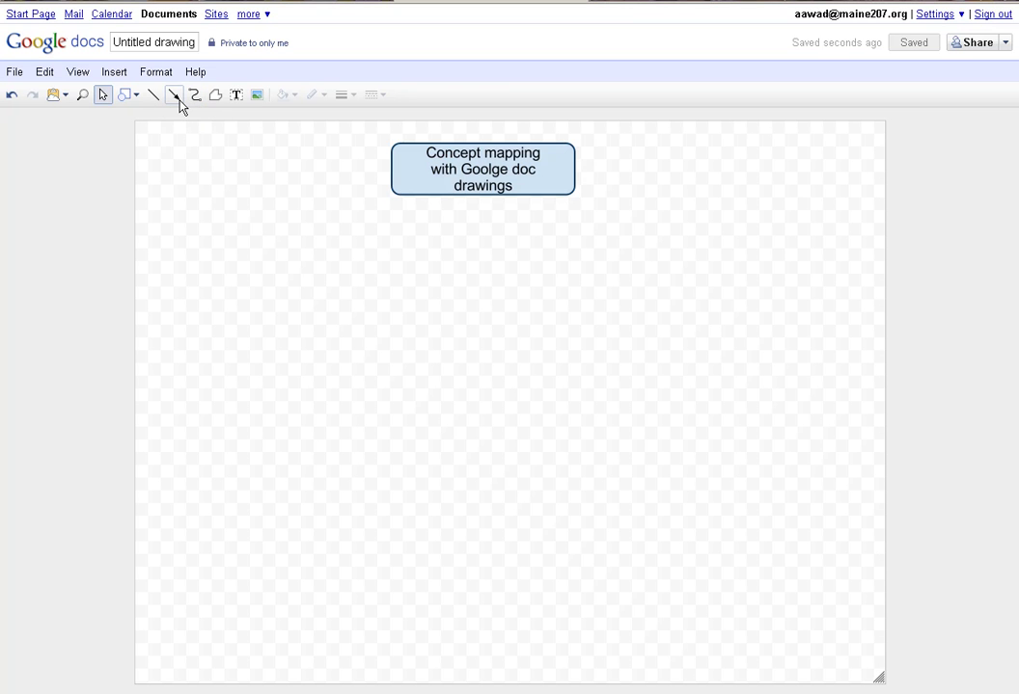
- Draw an arrow from the title box's lower-left corner pointing down and to the left
{"action": "left_click", "coordinate": [178, 100]}
{"action": "left_click_drag", "start_coordinate": [394, 193], "coordinate": [350, 233]}
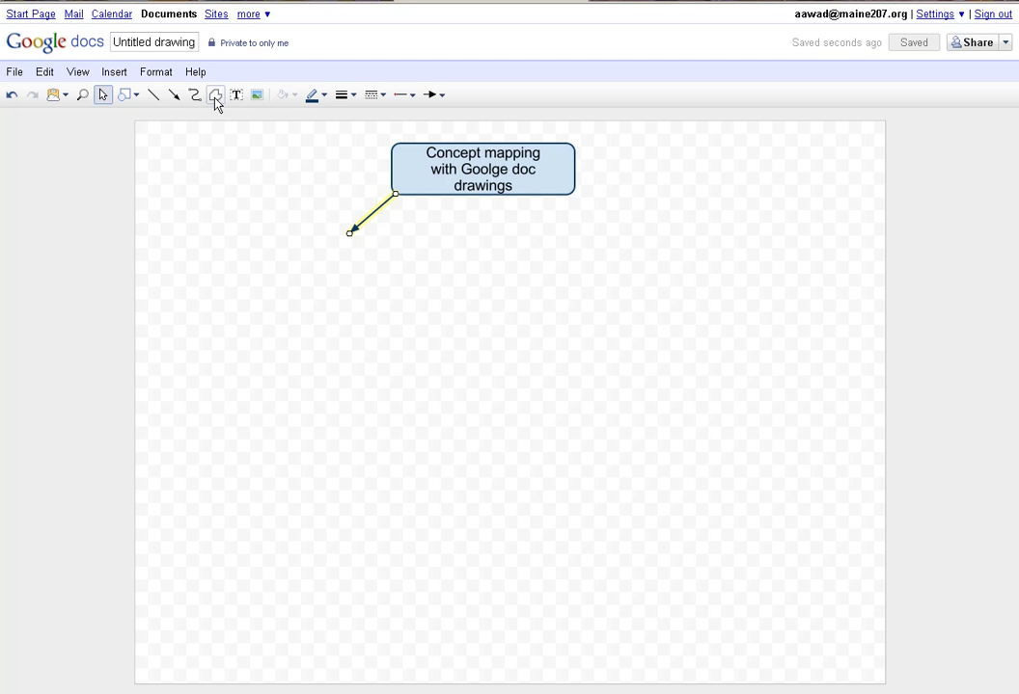
{"action": "left_click", "coordinate": [293, 190]}
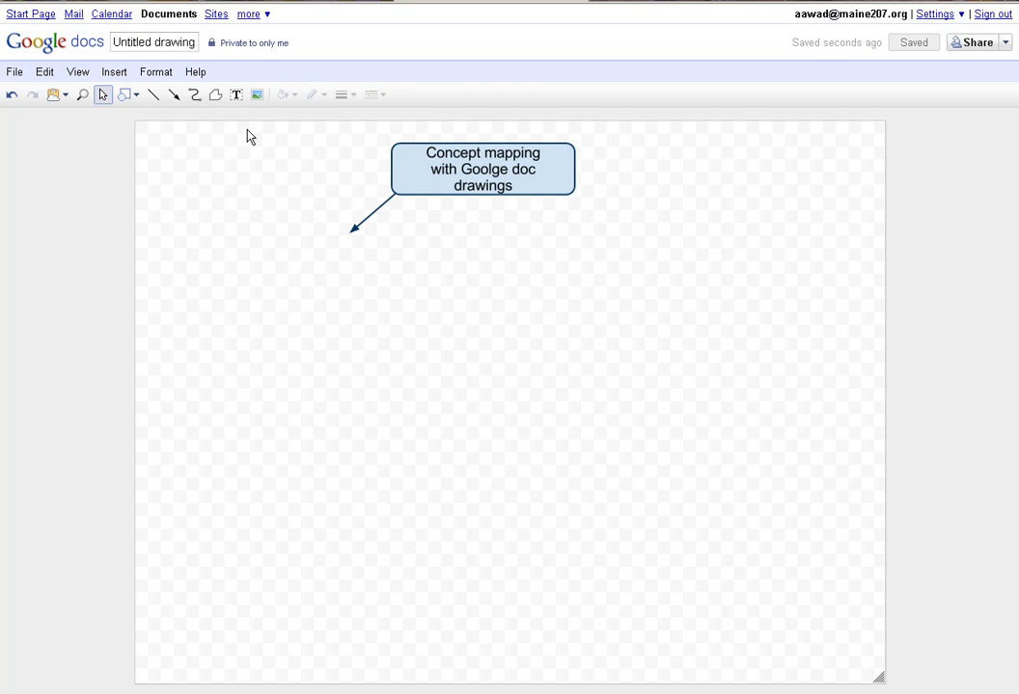
{"action": "left_click", "coordinate": [503, 169]}
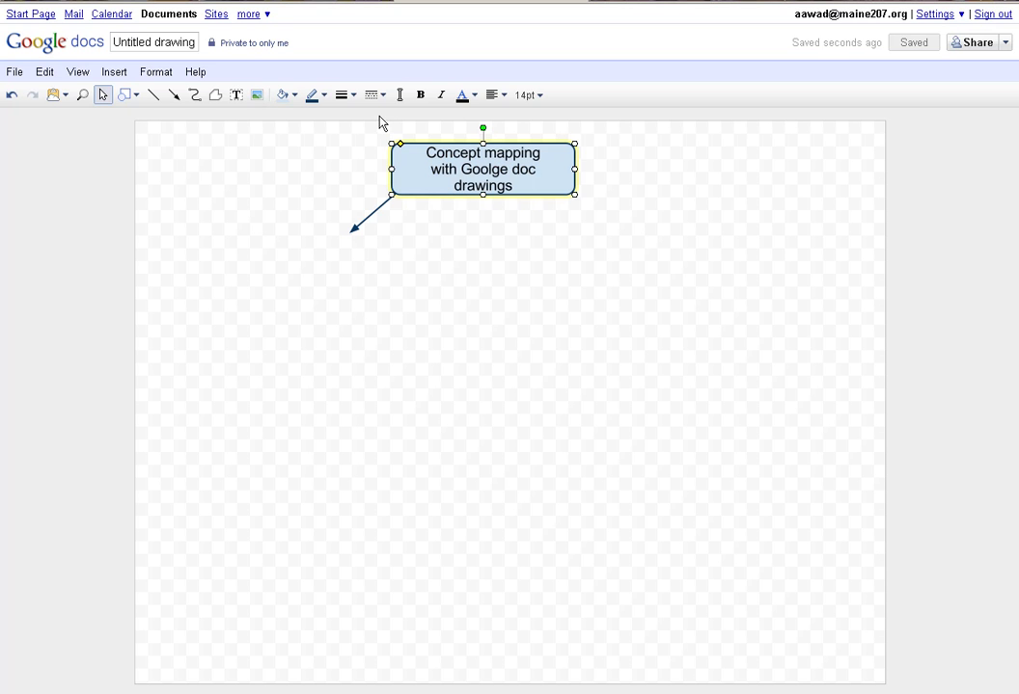
- Keep the title text at 14pt after trying 10pt, and colour it red
{"action": "left_click", "coordinate": [542, 101]}
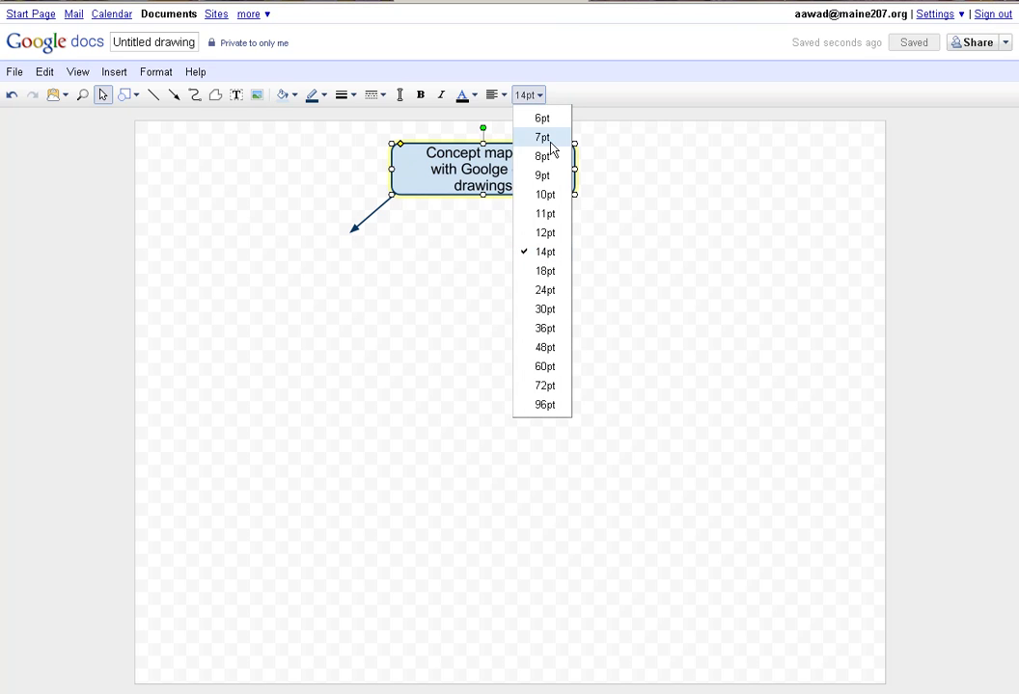
{"action": "left_click", "coordinate": [547, 194]}
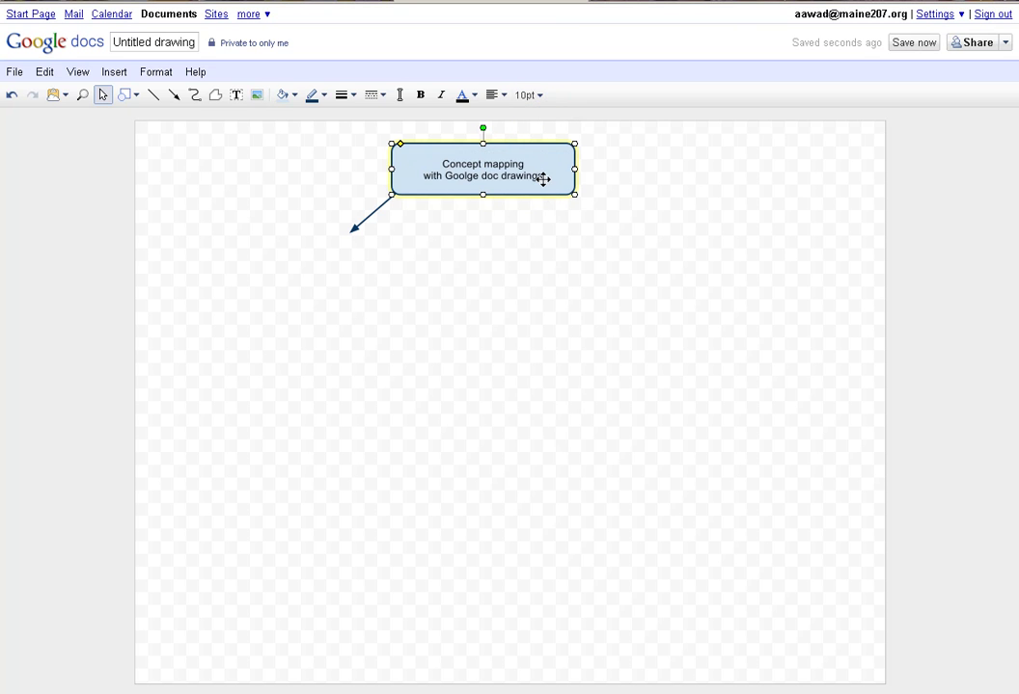
{"action": "left_click", "coordinate": [540, 100]}
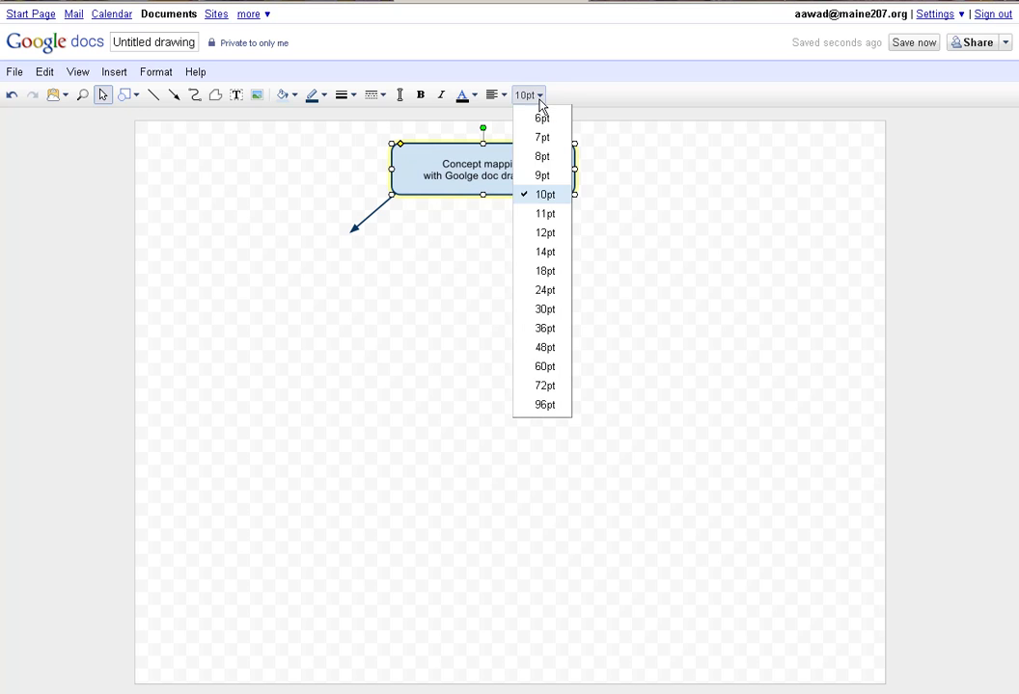
{"action": "left_click", "coordinate": [546, 253]}
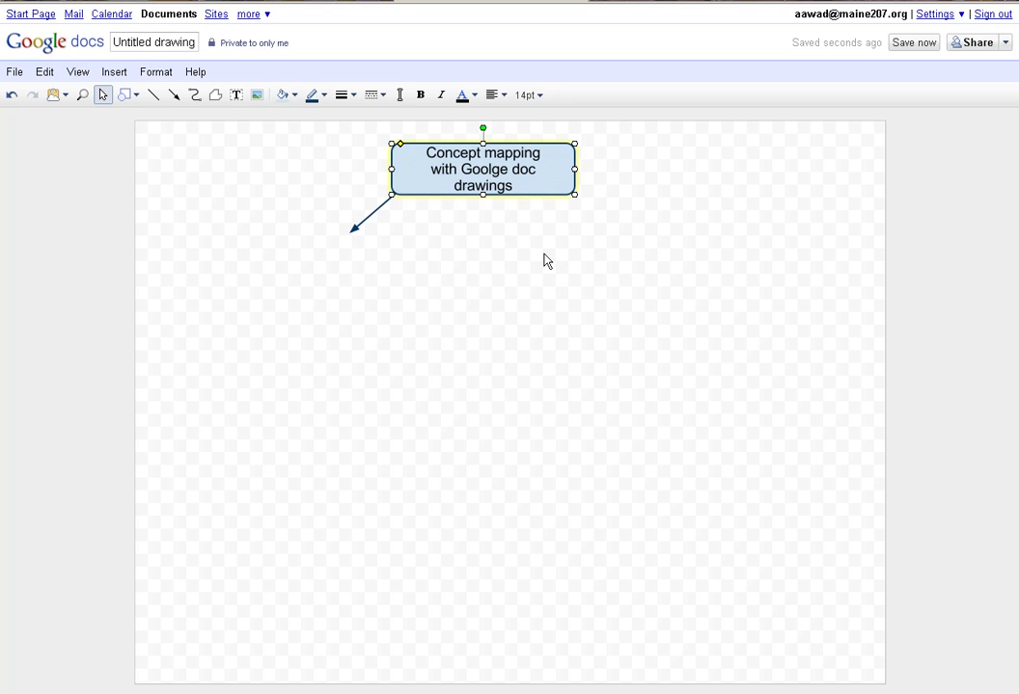
{"action": "left_click", "coordinate": [475, 97]}
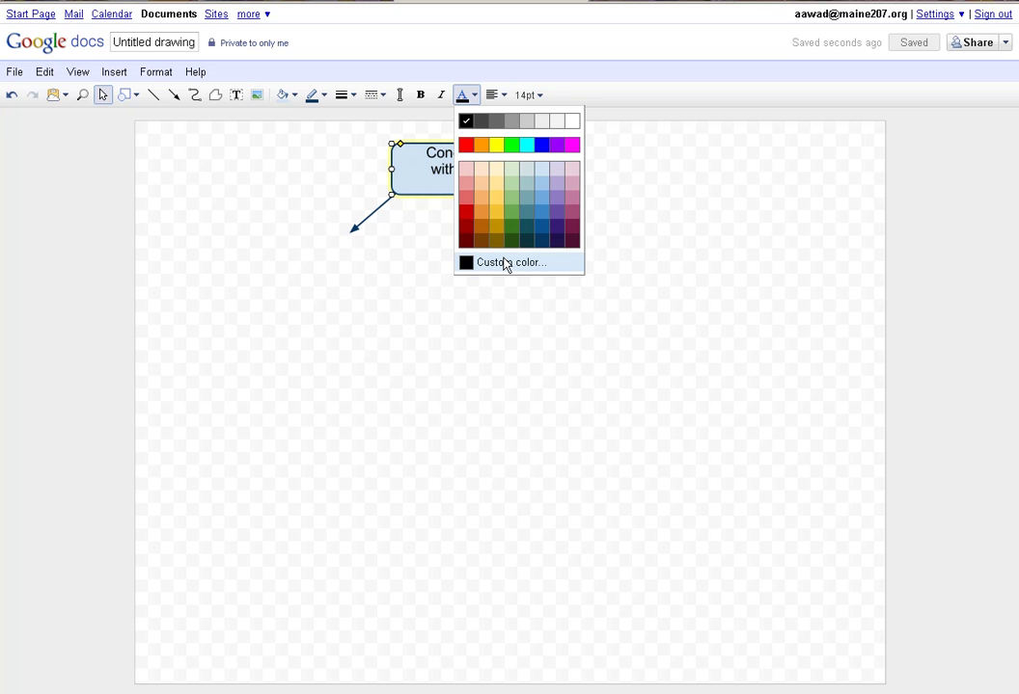
{"action": "left_click", "coordinate": [466, 213]}
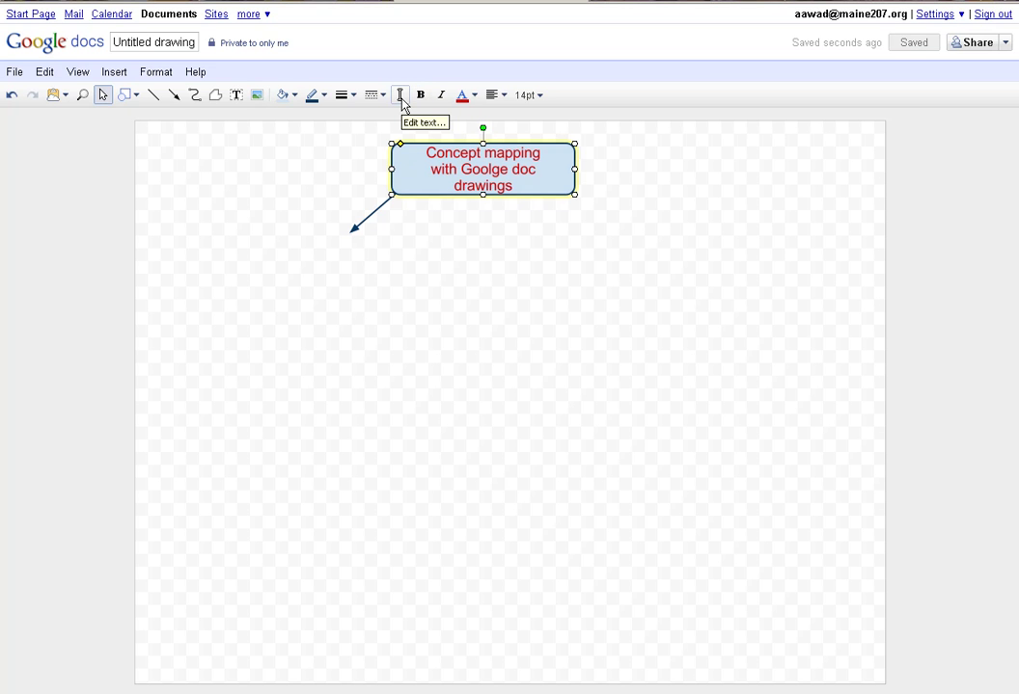
- Fill the title box with yellow
{"action": "left_click", "coordinate": [499, 279]}
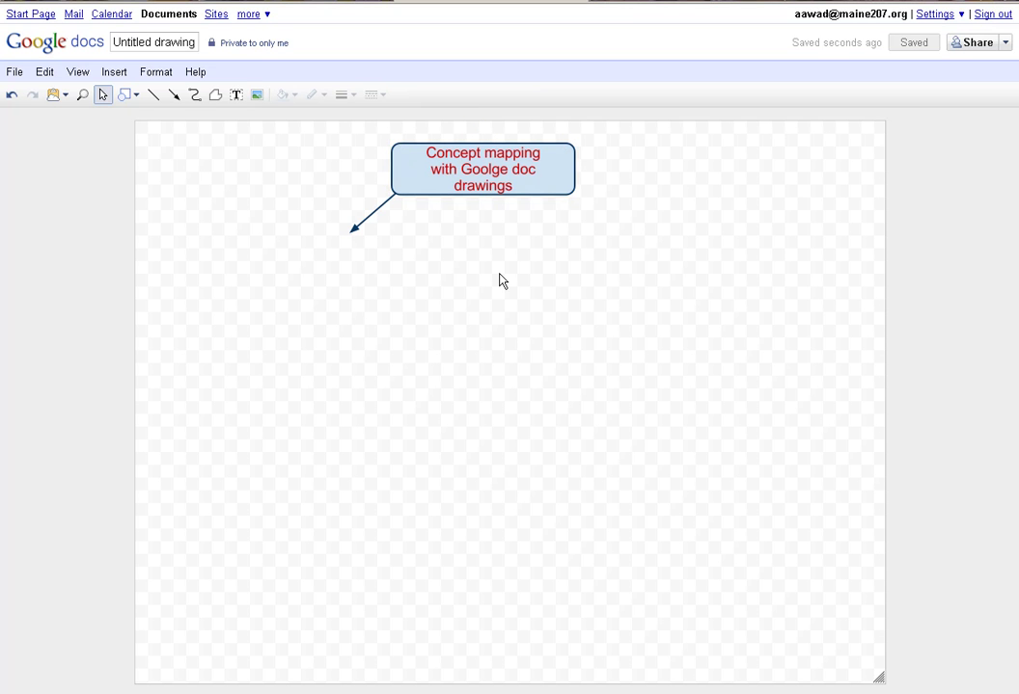
{"action": "left_click", "coordinate": [414, 176]}
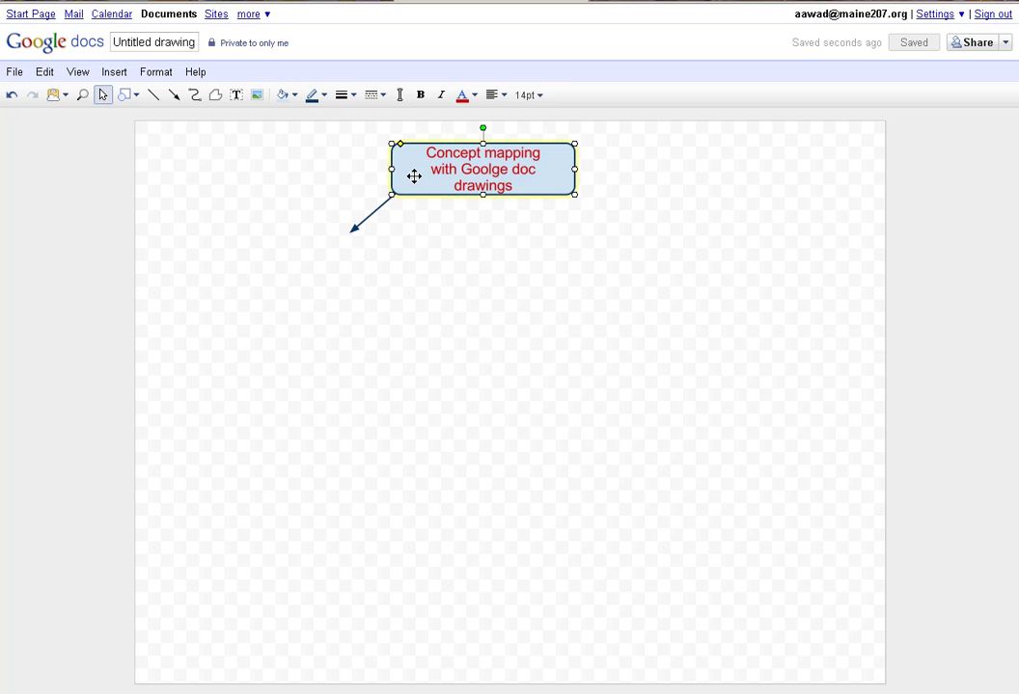
{"action": "left_click", "coordinate": [294, 96]}
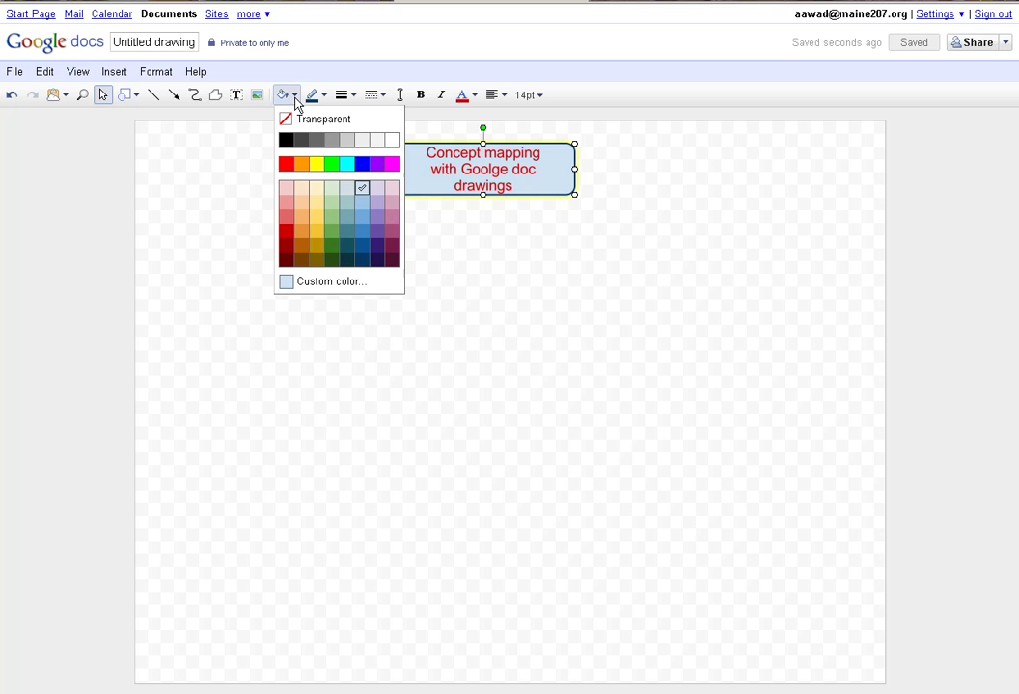
{"action": "left_click", "coordinate": [315, 164]}
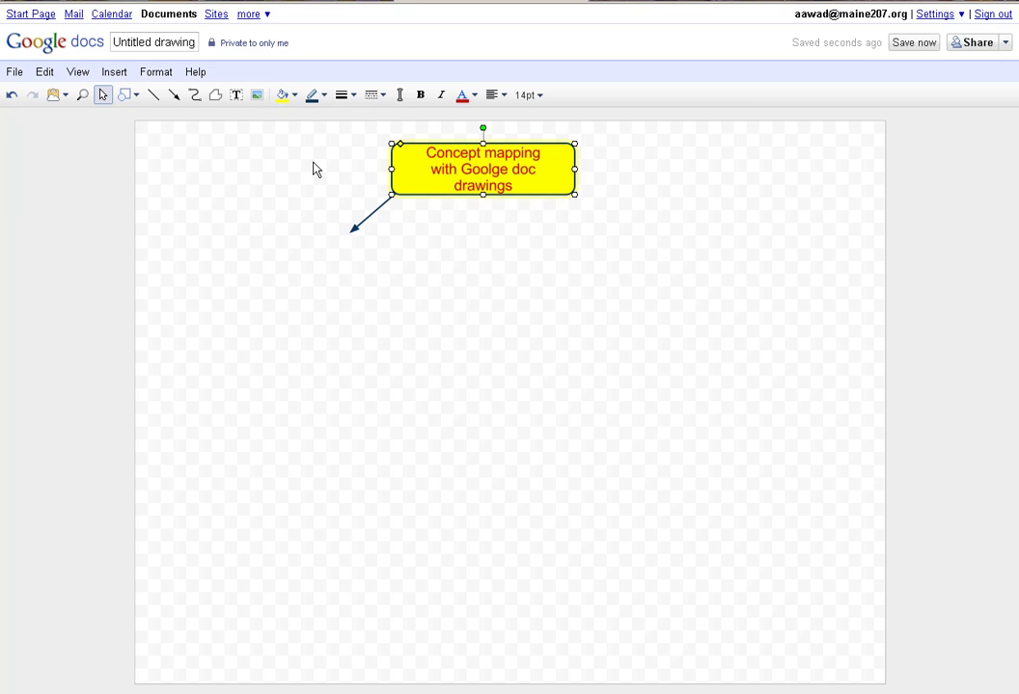
- Give the title box a red 4px dash-dot border
{"action": "left_click", "coordinate": [325, 96]}
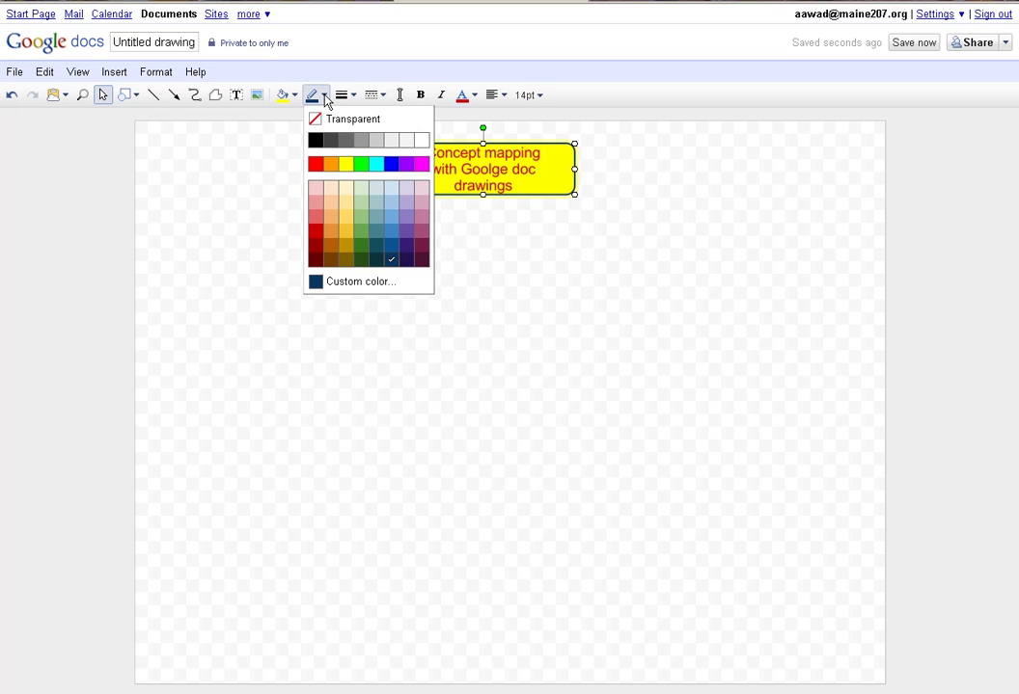
{"action": "left_click", "coordinate": [314, 165]}
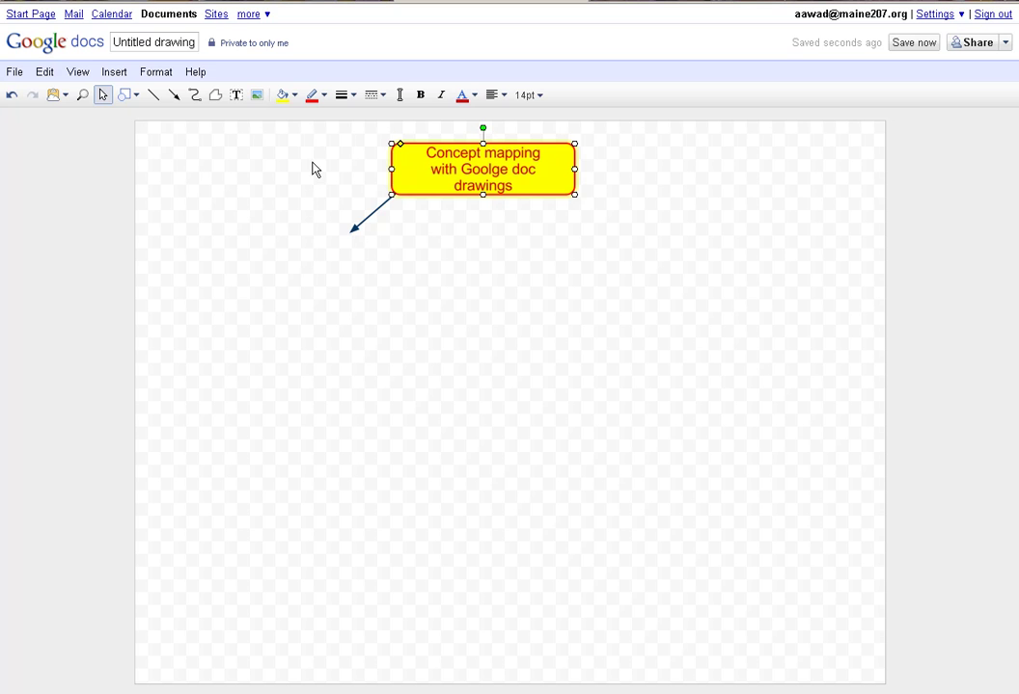
{"action": "left_click", "coordinate": [352, 98]}
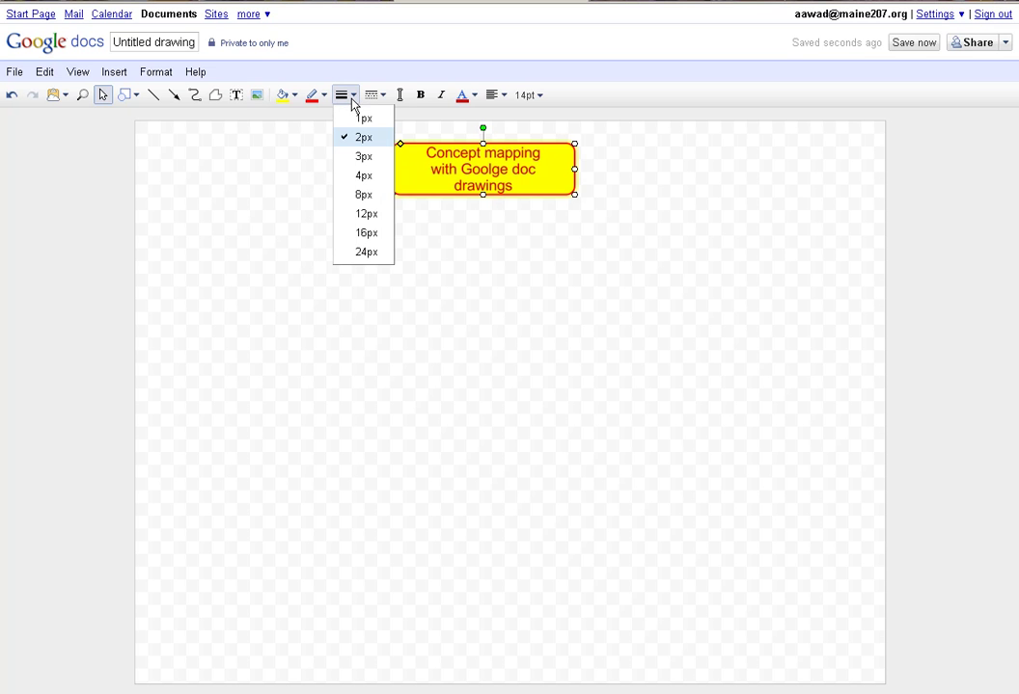
{"action": "left_click", "coordinate": [367, 179]}
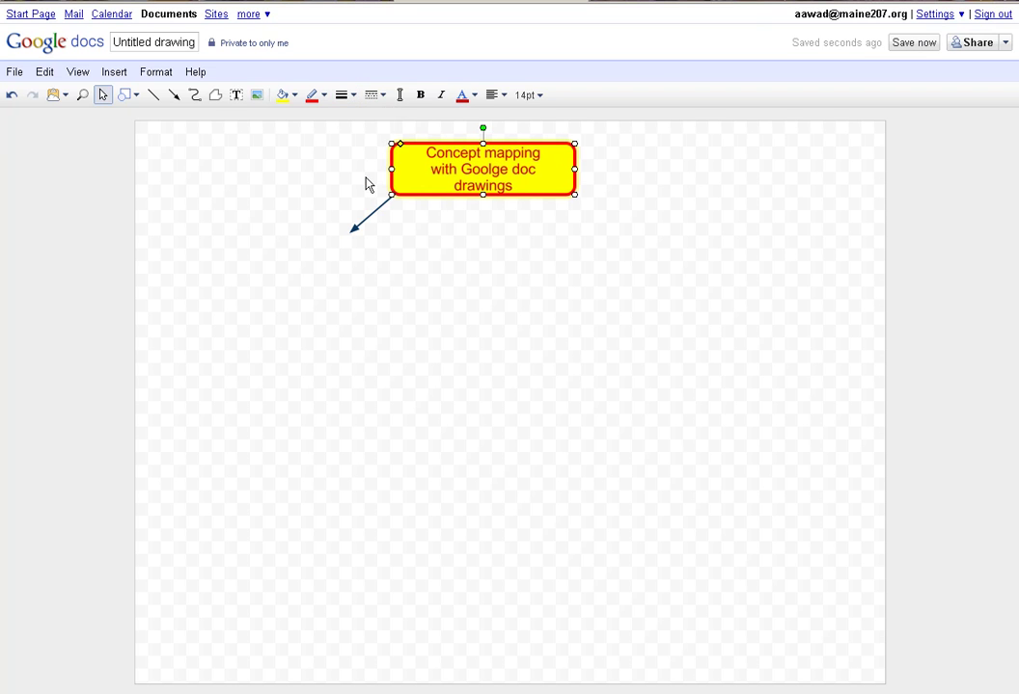
{"action": "left_click", "coordinate": [386, 102]}
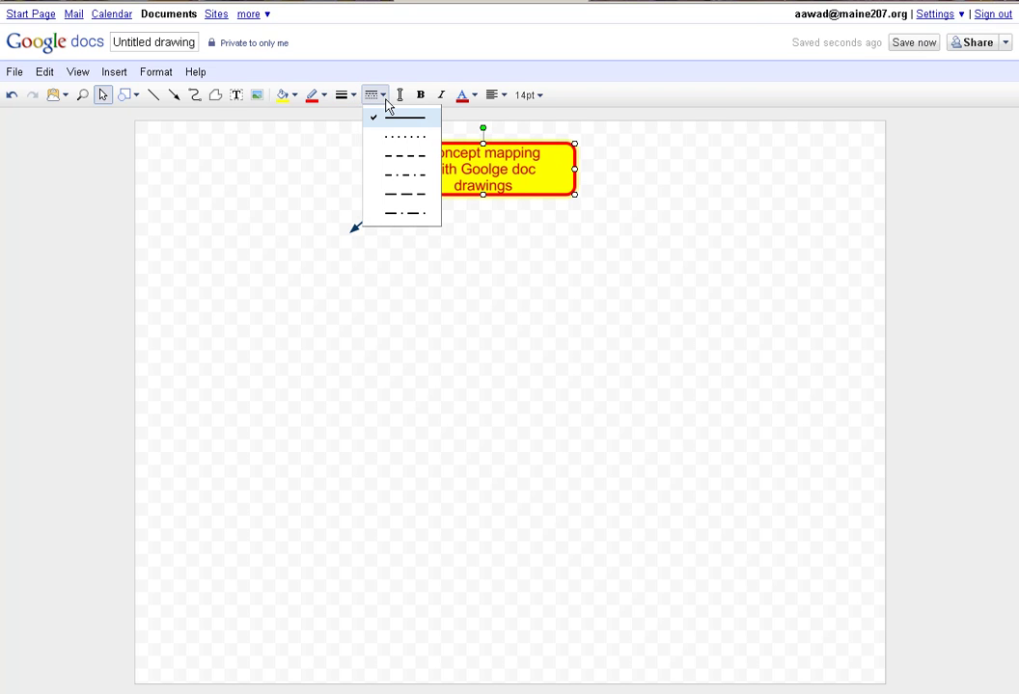
{"action": "left_click", "coordinate": [390, 176]}
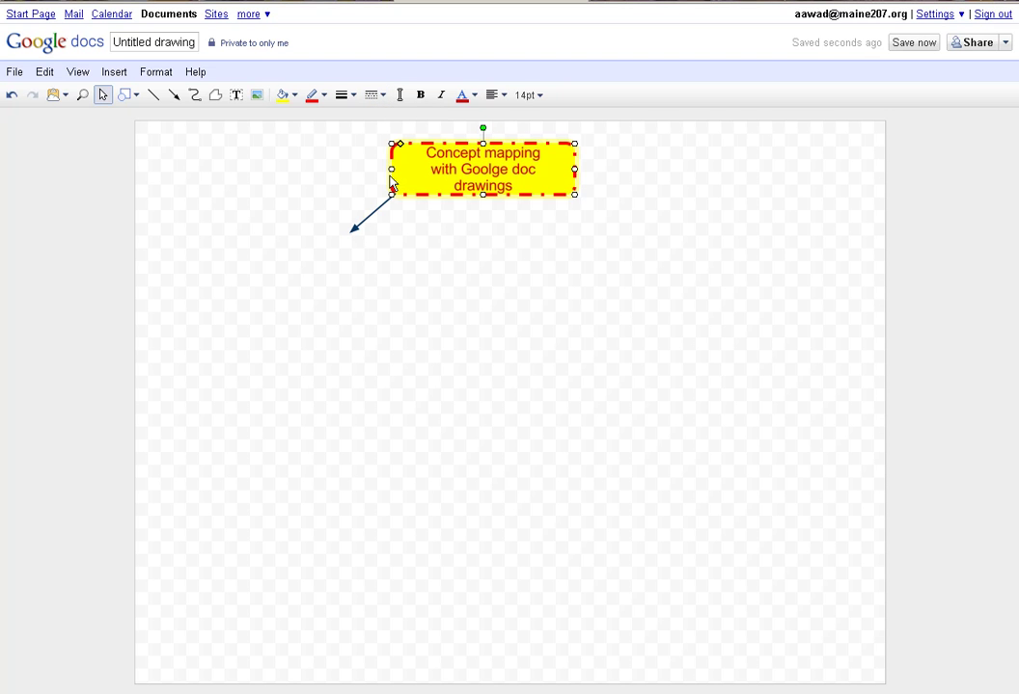
{"action": "left_click", "coordinate": [409, 256]}
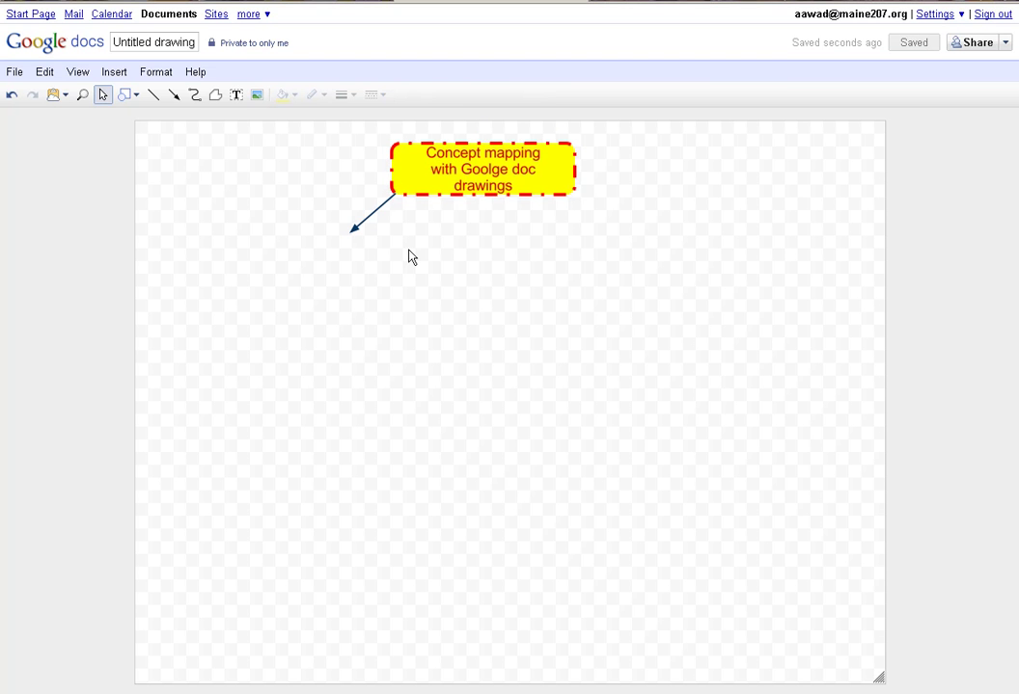
- Start inserting an image through Insert > Image using web image search
{"action": "left_click", "coordinate": [114, 75]}
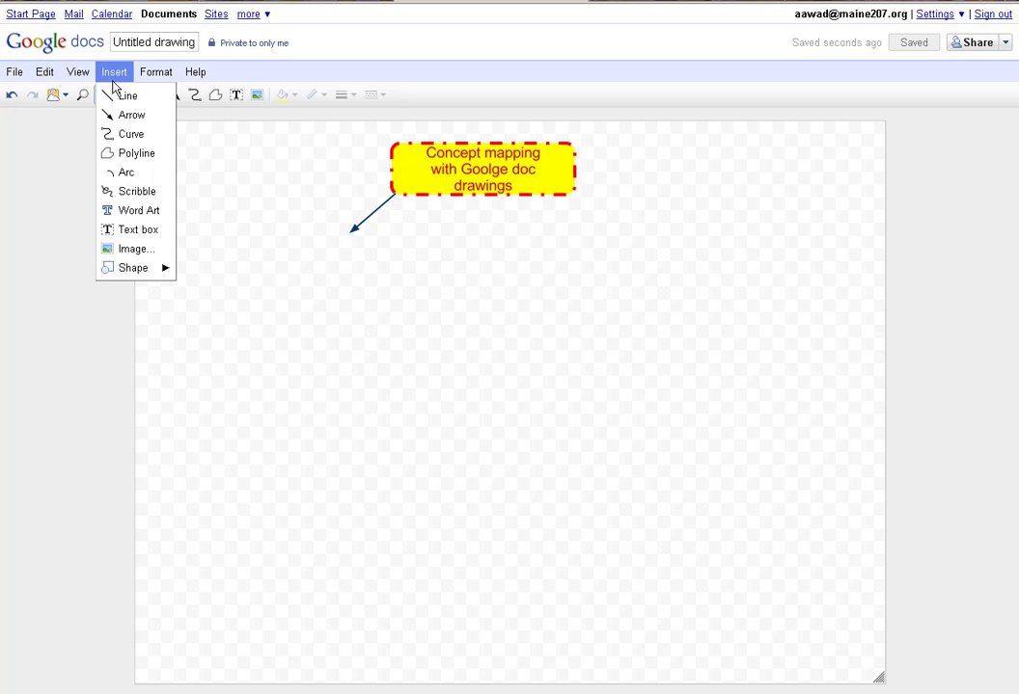
{"action": "left_click", "coordinate": [129, 249]}
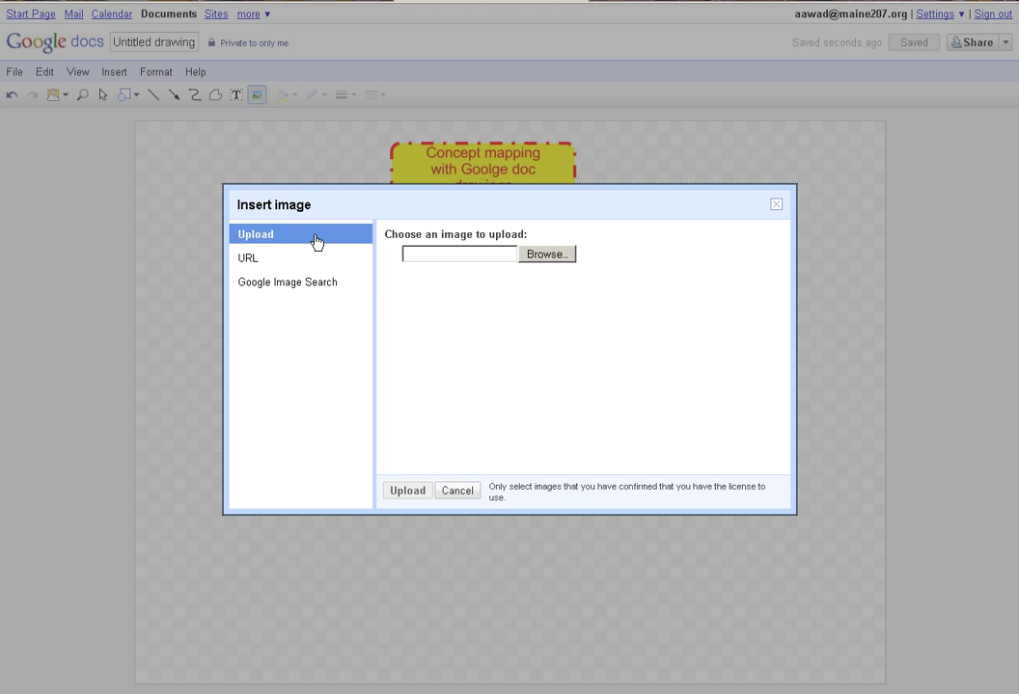
{"action": "left_click", "coordinate": [259, 261]}
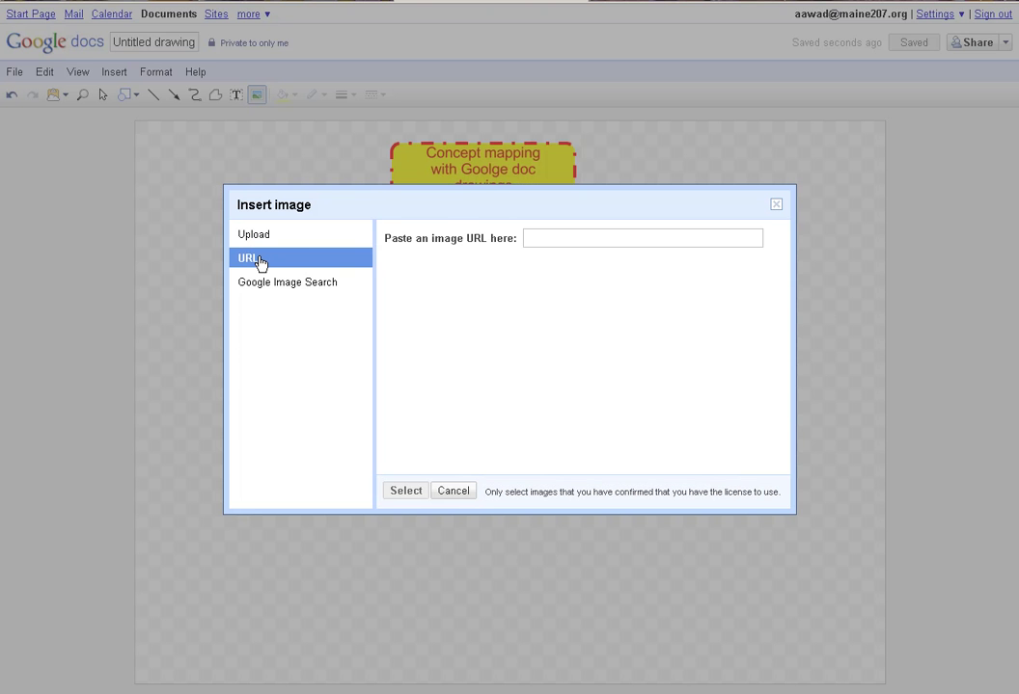
{"action": "left_click", "coordinate": [270, 288]}
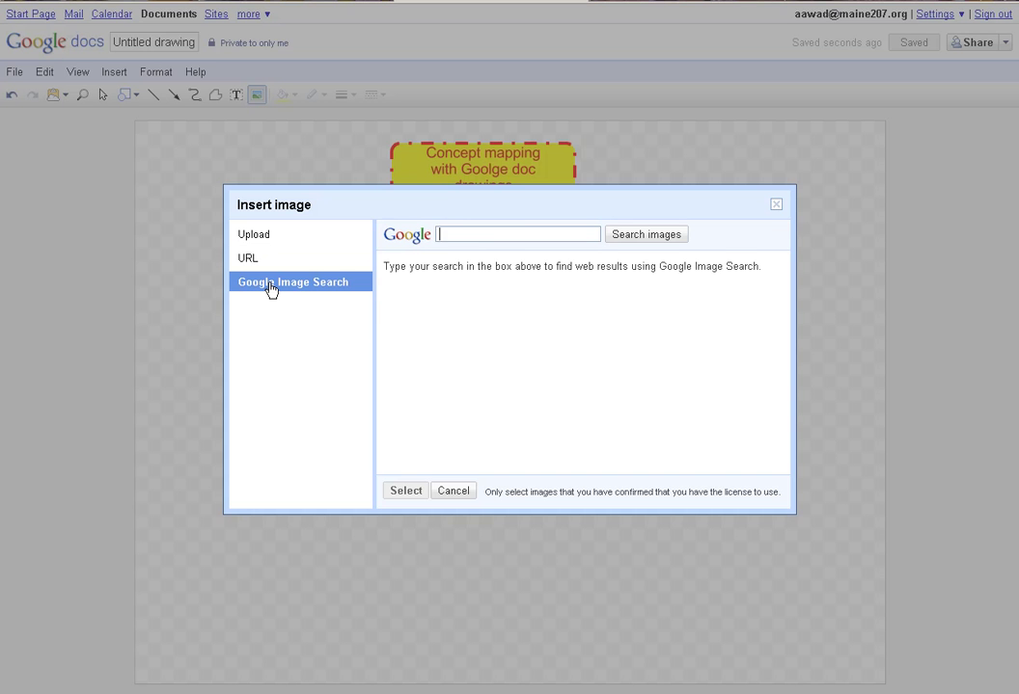
- Search images for 'concept map' and insert the second-row first result into the drawing
{"action": "type", "text": "concept map"}
{"action": "key", "text": "ctrl+a"}
{"action": "key", "text": "BackSpace"}
{"action": "type", "text": "concept map"}
{"action": "key", "text": "Return"}
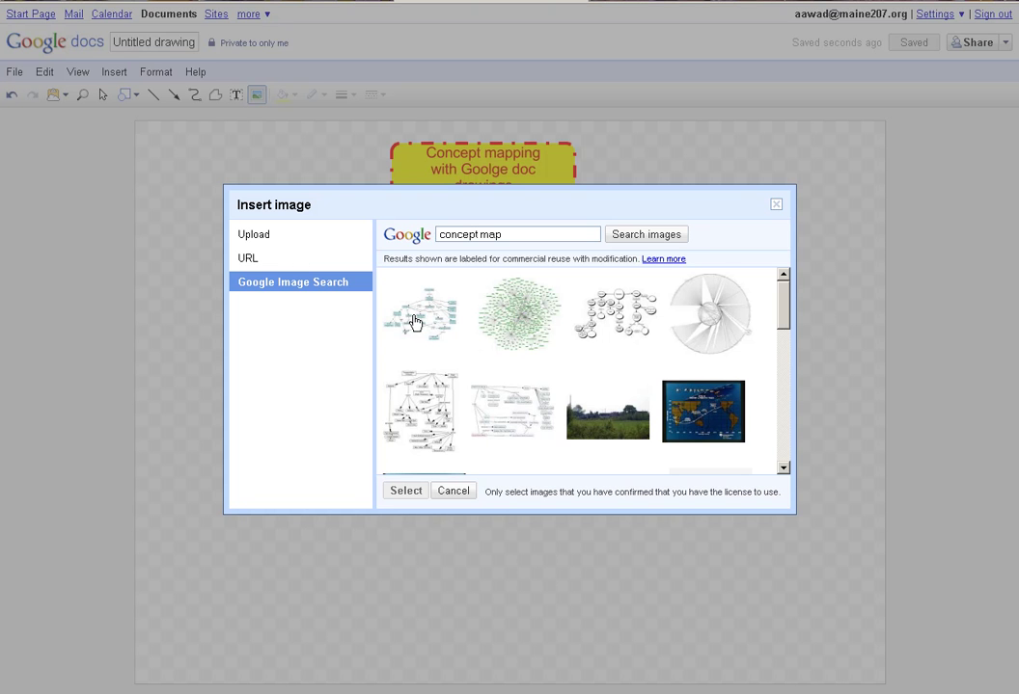
{"action": "left_click", "coordinate": [430, 393]}
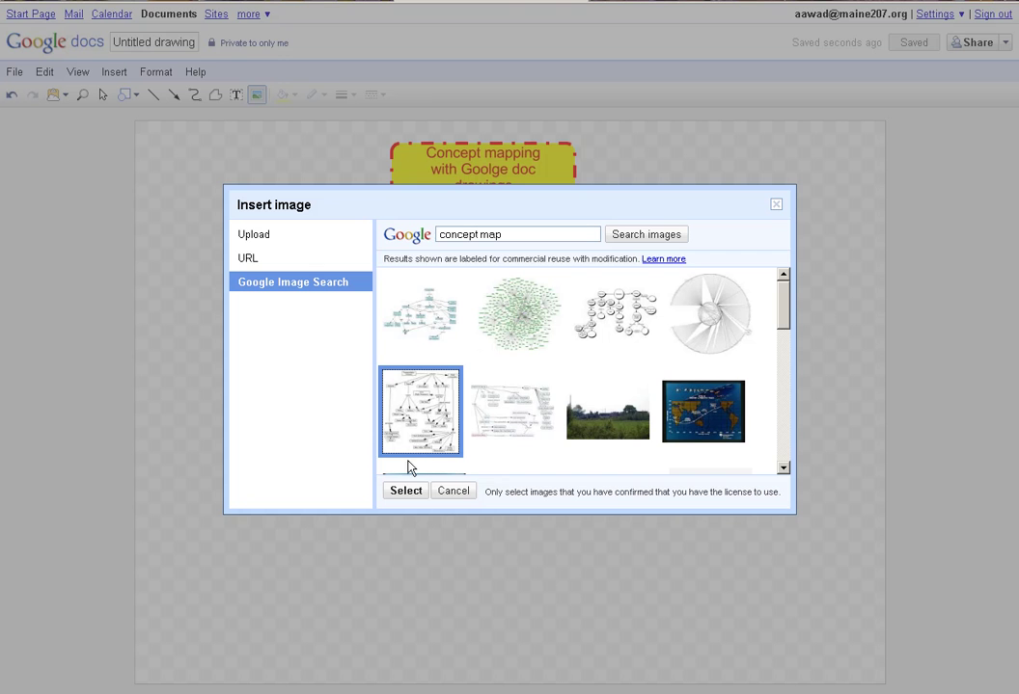
{"action": "left_click", "coordinate": [407, 491]}
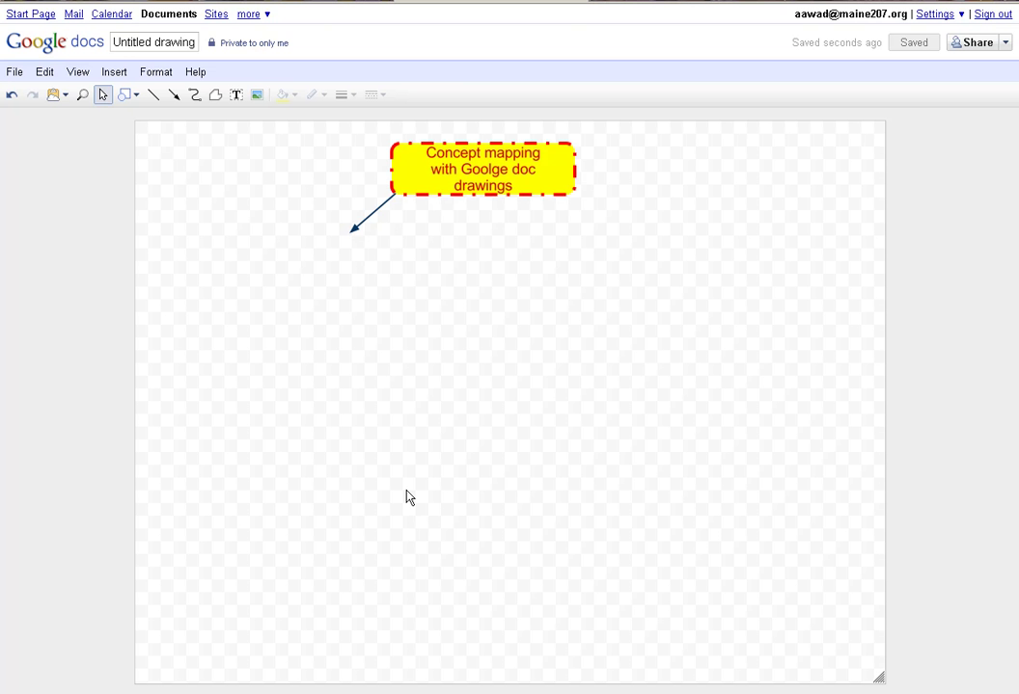